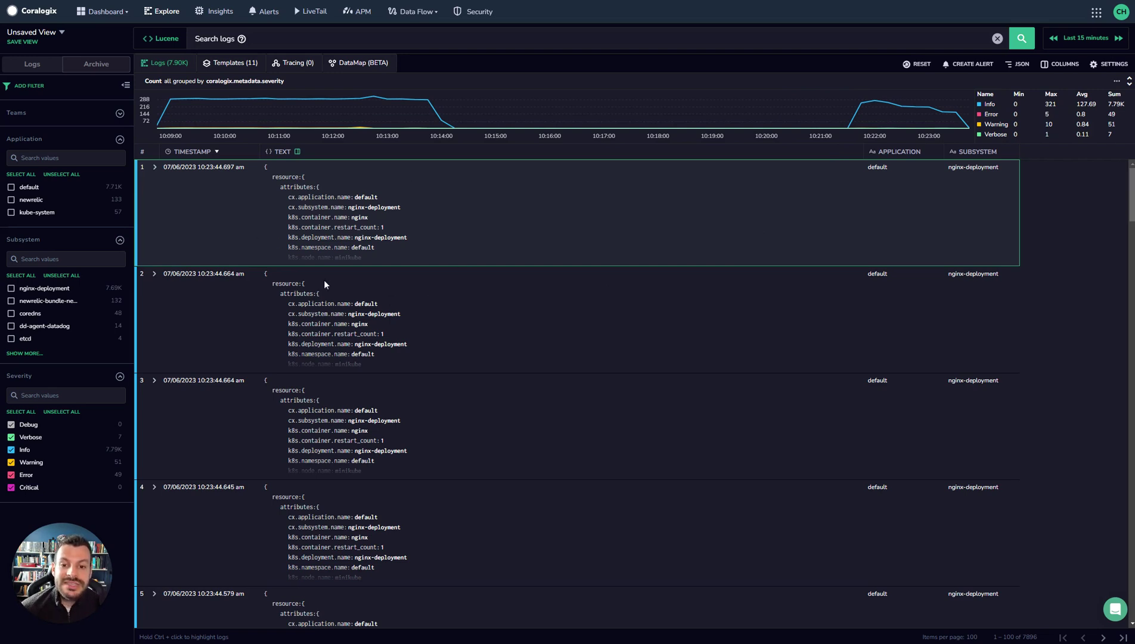
# Expand the first log entry and run the DataDog Dashboard action on its cx.subsystem.name value.
pyautogui.click(154, 168)
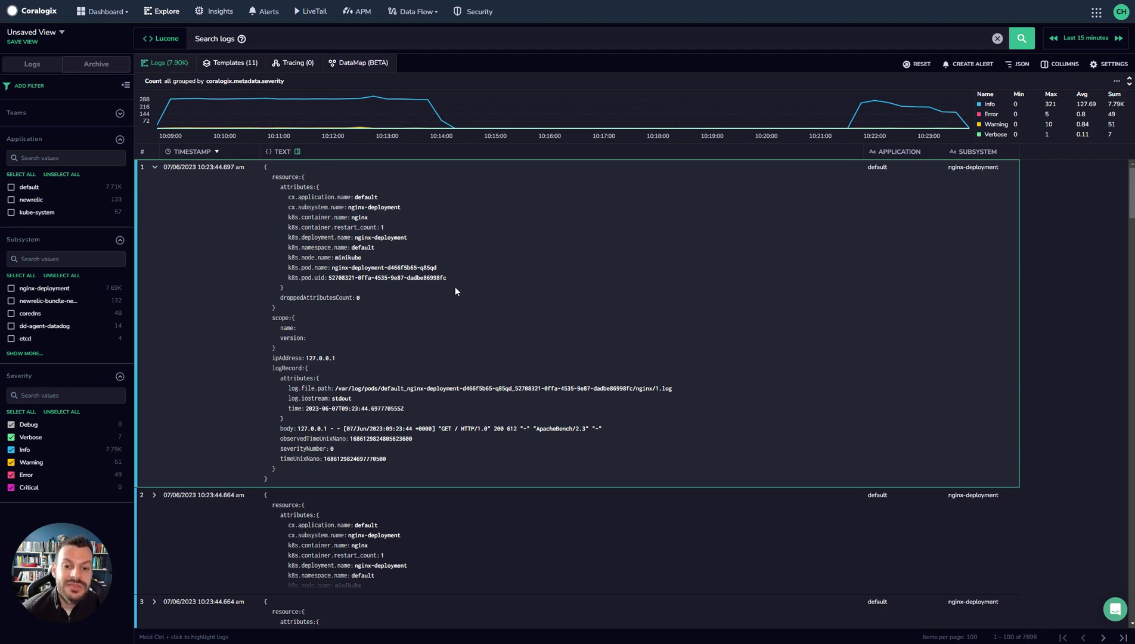
pyautogui.click(374, 208)
pyautogui.moveTo(417, 227)
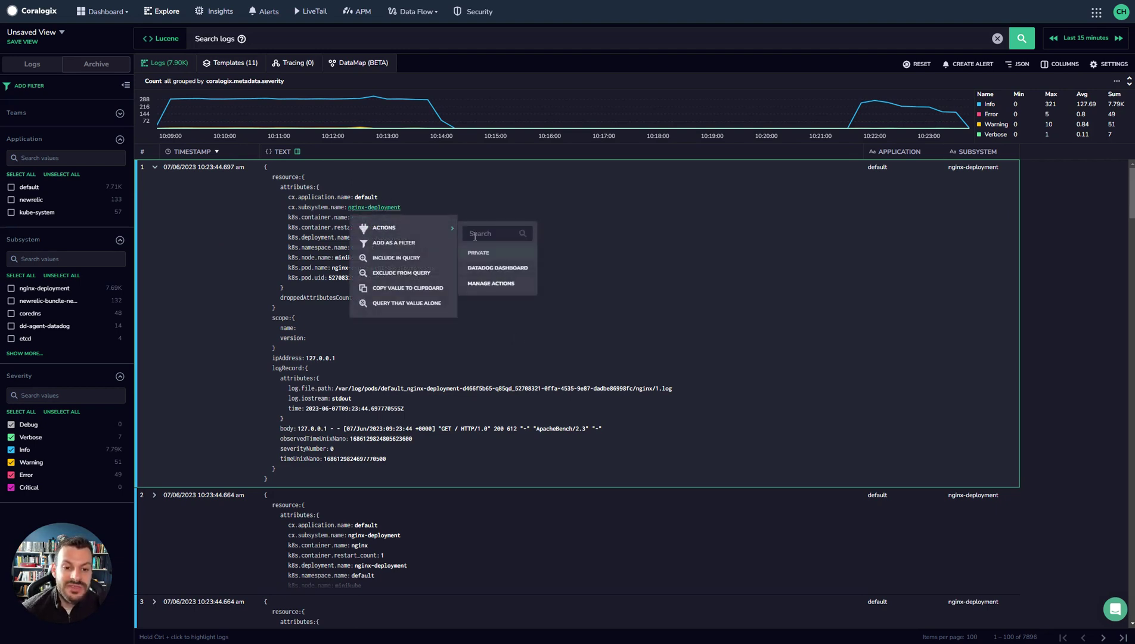
pyautogui.click(487, 269)
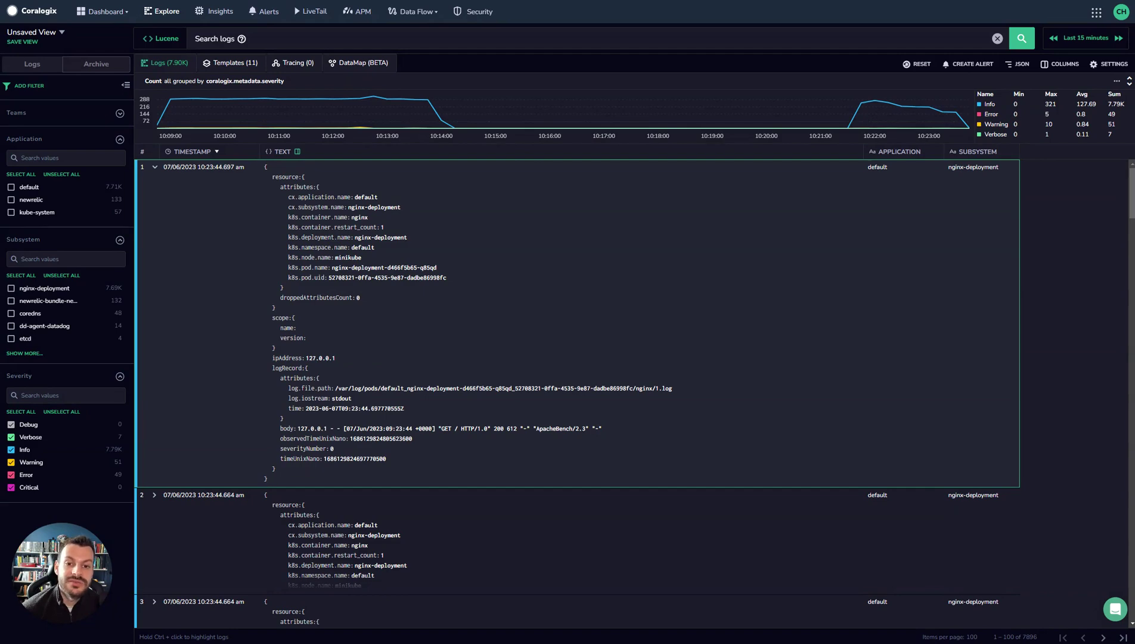
# Open the DataMap and run the New Relic K8s Monitoring action on the red nginx-deployment pod.
pyautogui.click(360, 62)
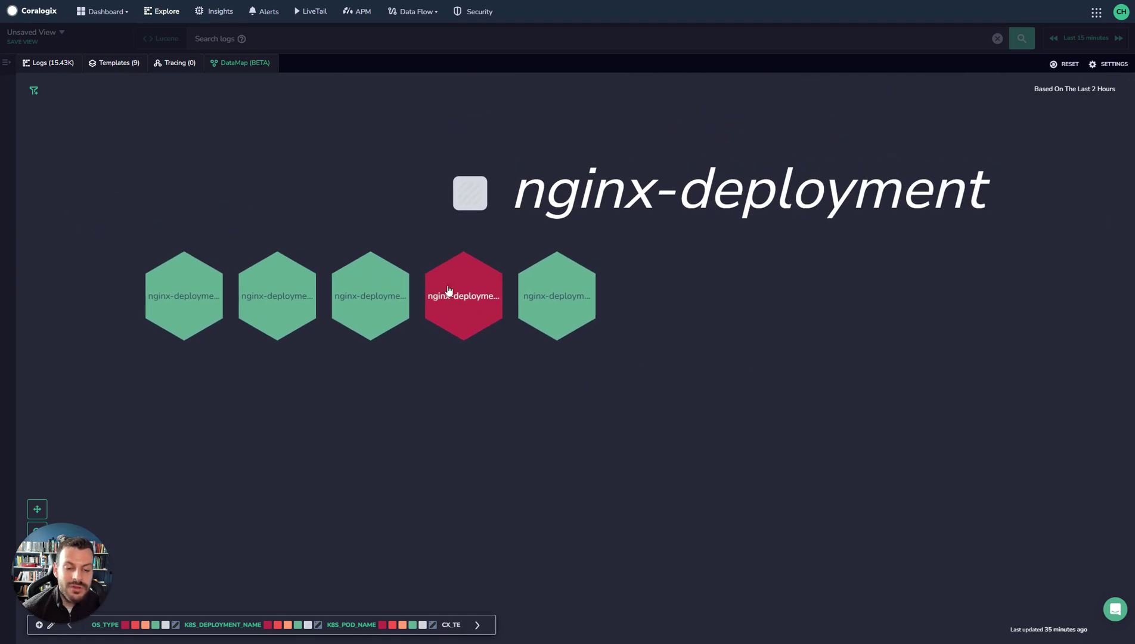
pyautogui.click(479, 291)
pyautogui.moveTo(498, 380)
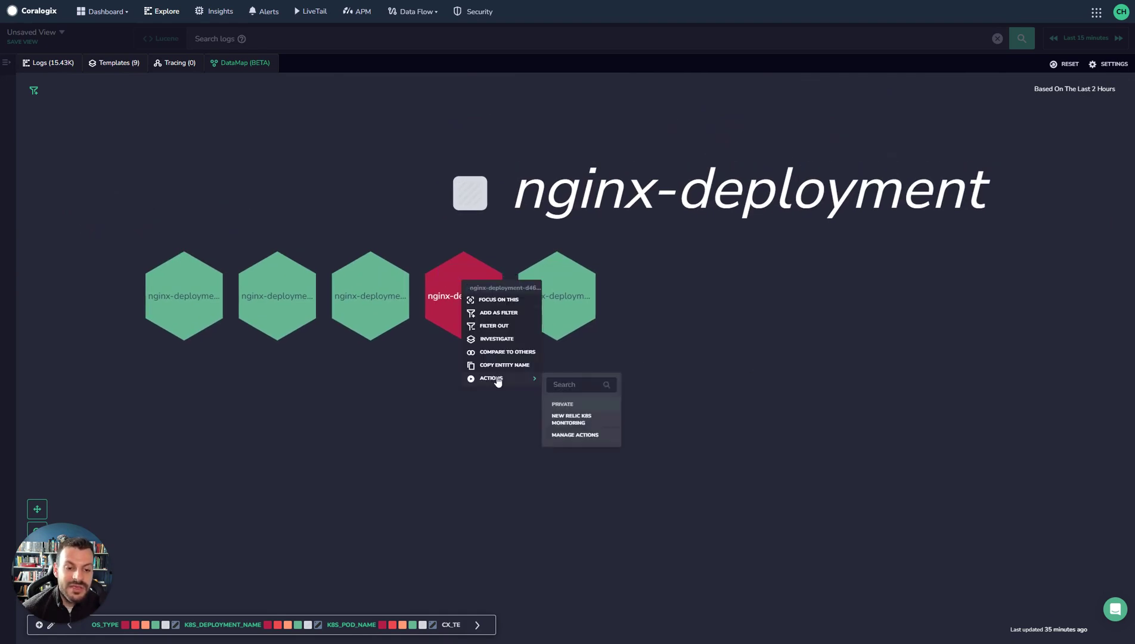
pyautogui.click(570, 419)
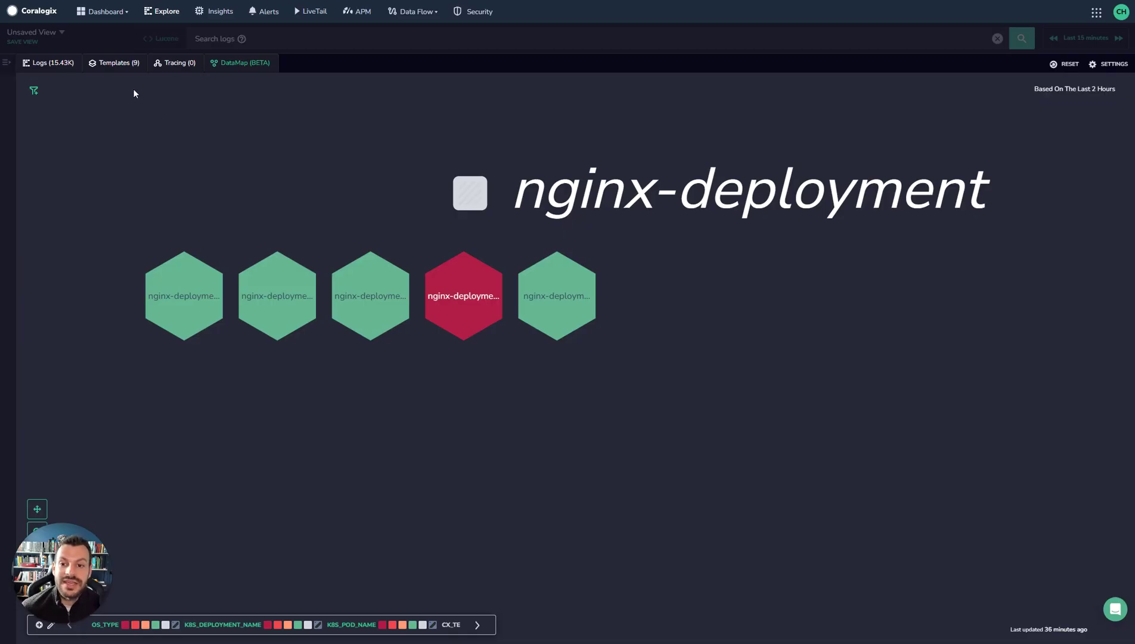
# Return to the Explore logs and open the DataDog Dashboard action's settings through Manage Actions on the first log's subsystem name.
pyautogui.click(156, 11)
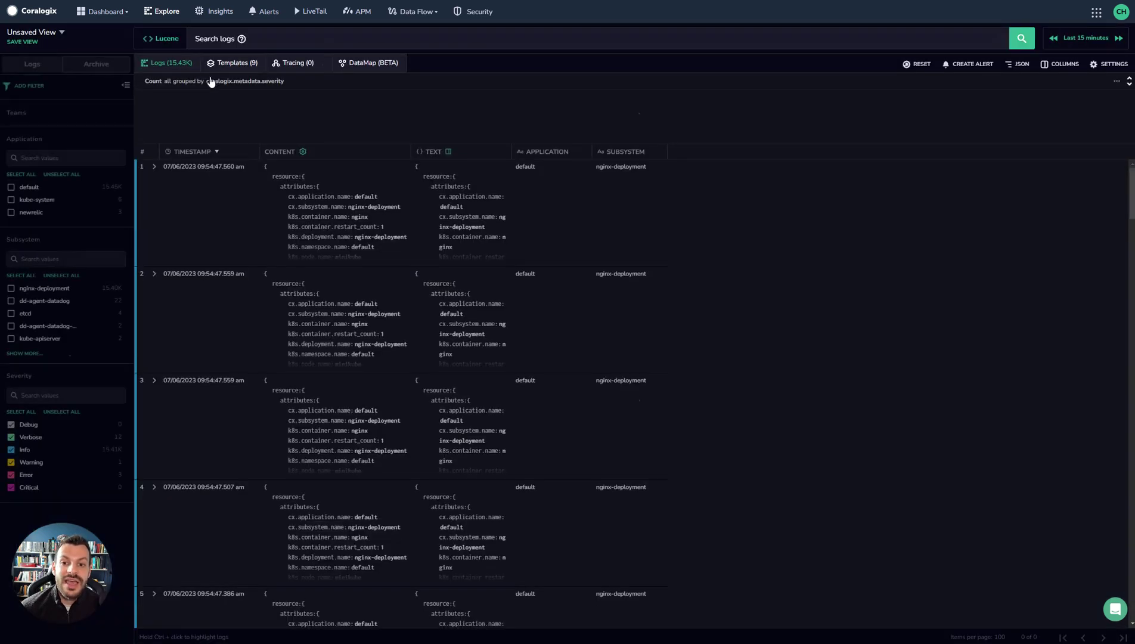
pyautogui.click(110, 12)
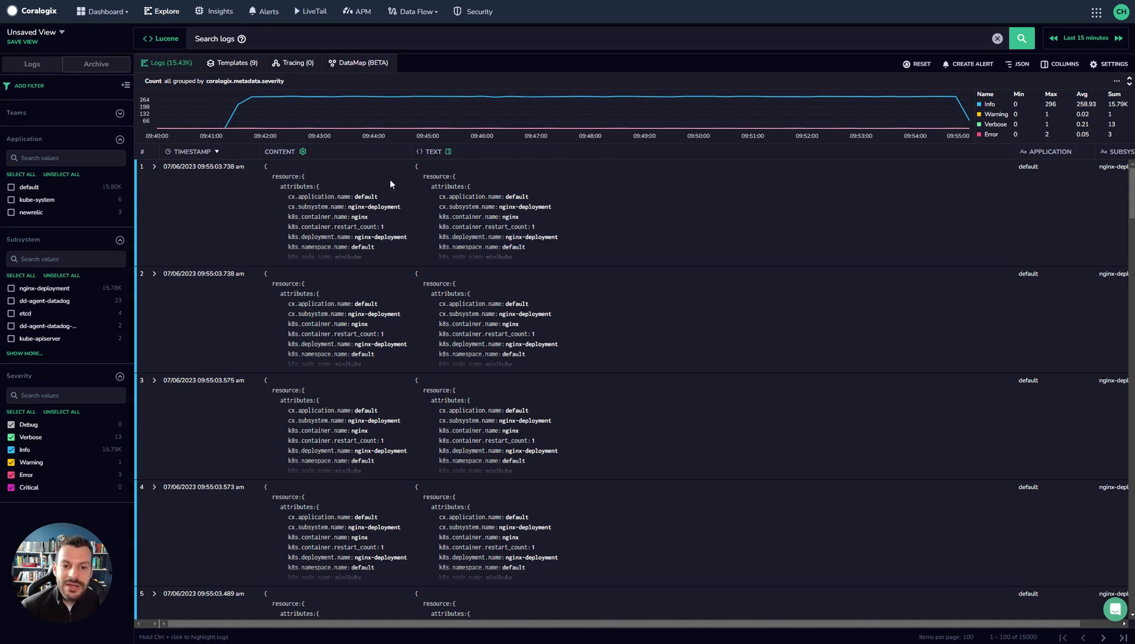
pyautogui.click(369, 208)
pyautogui.moveTo(430, 248)
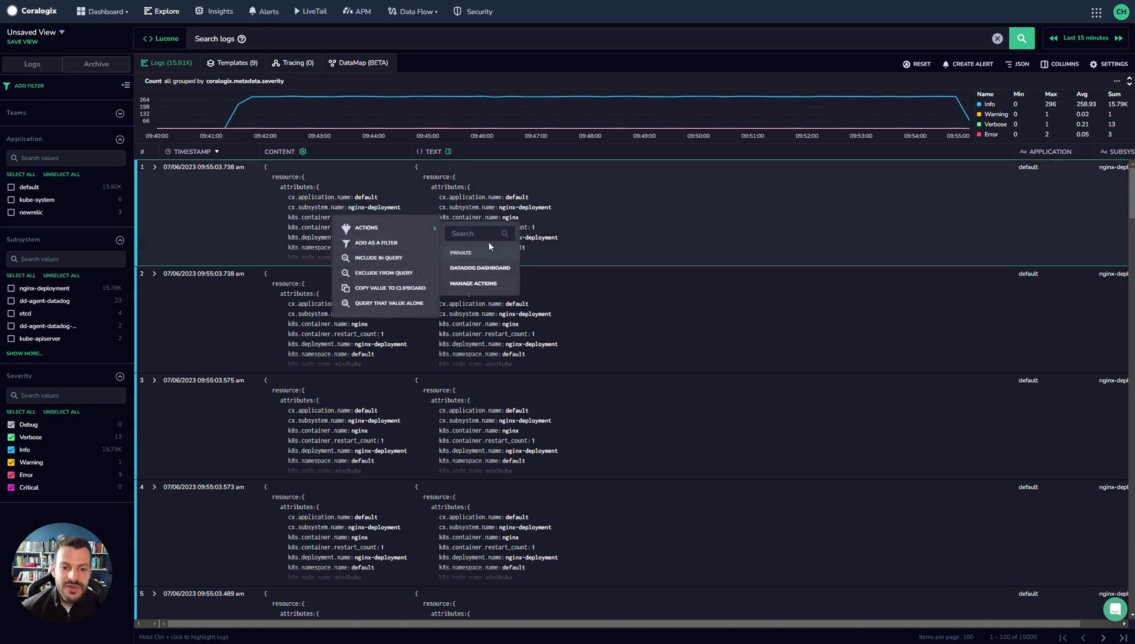
pyautogui.click(477, 286)
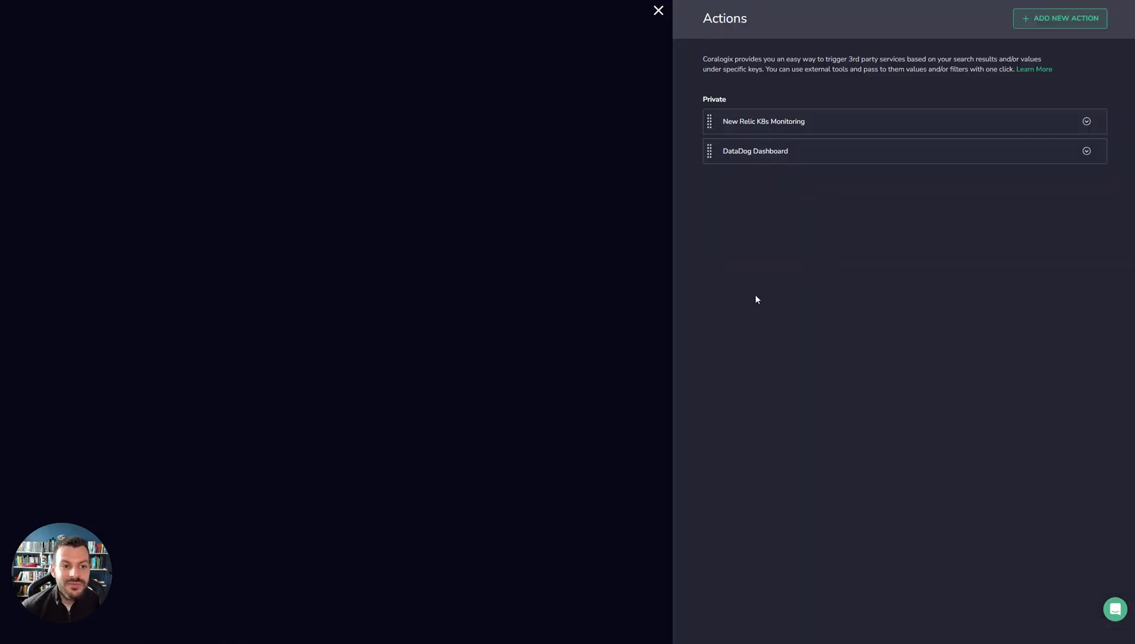
pyautogui.click(792, 156)
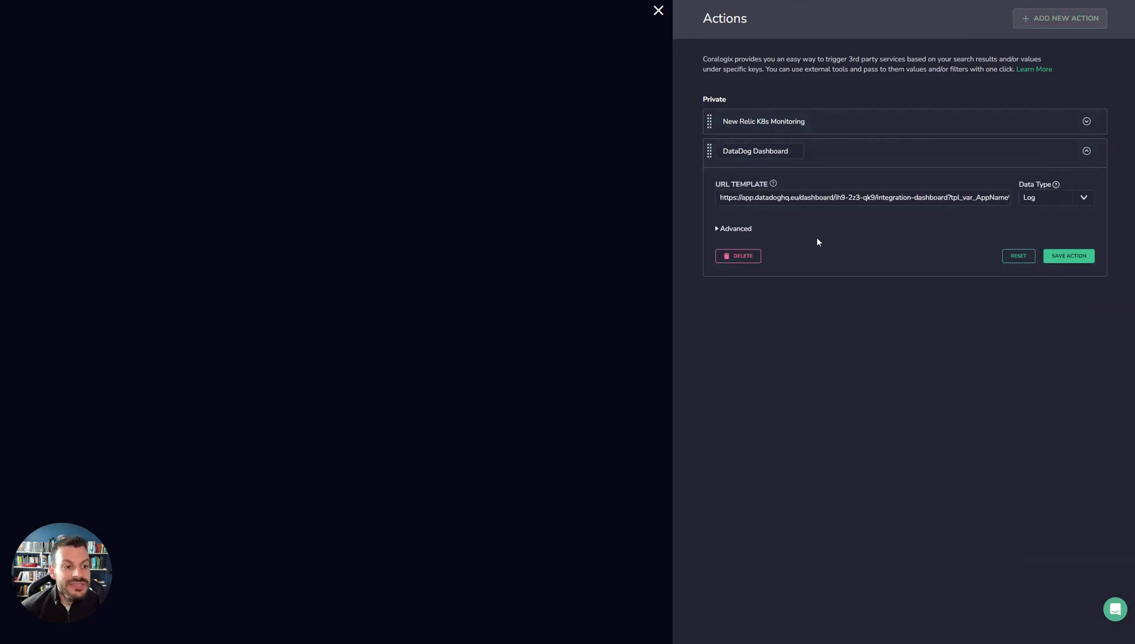
# Examine the DataDog Dashboard action's URL template from the dashboard address through the tpl_var_AppName parameter and its placeholder.
pyautogui.click(939, 197)
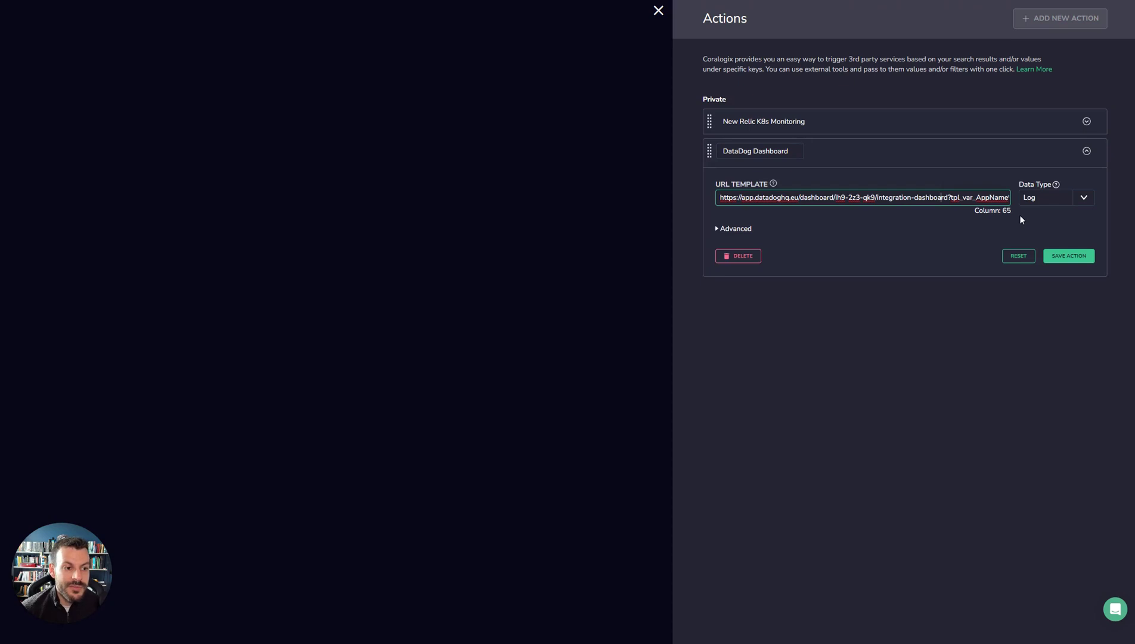
pyautogui.press('Right')
pyautogui.press('Right')
pyautogui.press('Right')
pyautogui.press('Right')
pyautogui.press('Right')
pyautogui.press('Right')
pyautogui.press('Right')
pyautogui.press('Right')
pyautogui.press('Right')
pyautogui.press('Right')
pyautogui.press('Right')
pyautogui.press('Right')
pyautogui.press('Right')
pyautogui.press('Right')
pyautogui.press('Right')
pyautogui.press('Right')
pyautogui.press('Right')
pyautogui.press('Right')
pyautogui.press('Right')
pyautogui.write('%5B0%5D={{$')
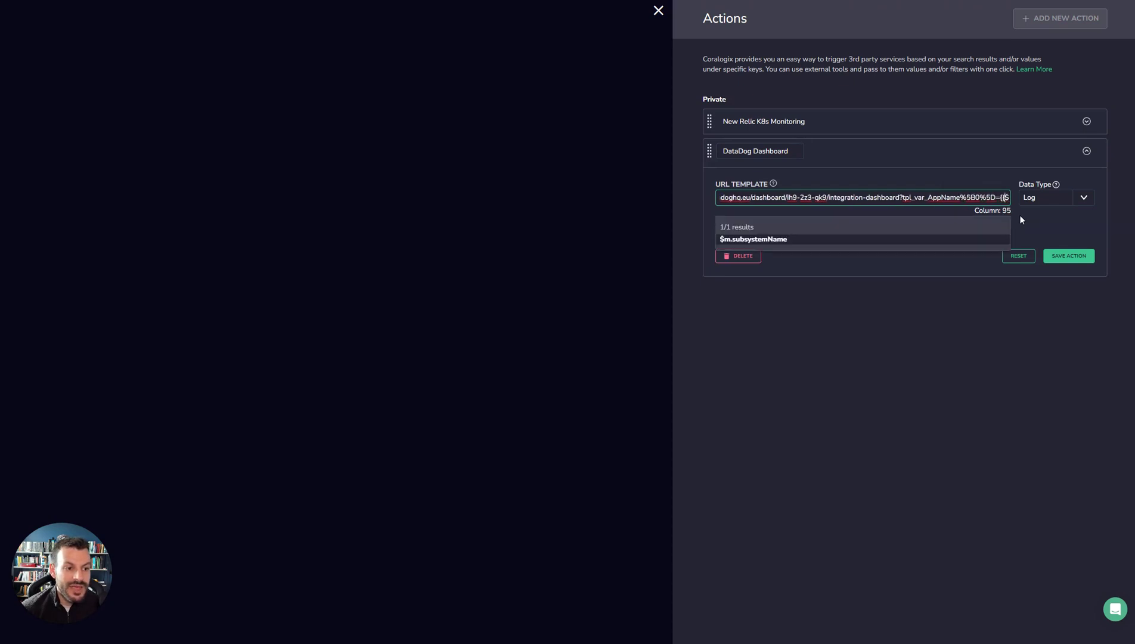
pyautogui.press('Left')
pyautogui.press('Left')
pyautogui.press('Left')
pyautogui.press('Left')
pyautogui.press('Left')
pyautogui.press('Left')
pyautogui.press('Left')
pyautogui.press('Left')
pyautogui.press('Left')
pyautogui.press('Left')
pyautogui.press('Left')
pyautogui.press('Left')
pyautogui.press('Left')
pyautogui.press('Left')
pyautogui.press('Left')
pyautogui.press('Left')
pyautogui.press('Left')
pyautogui.press('Left')
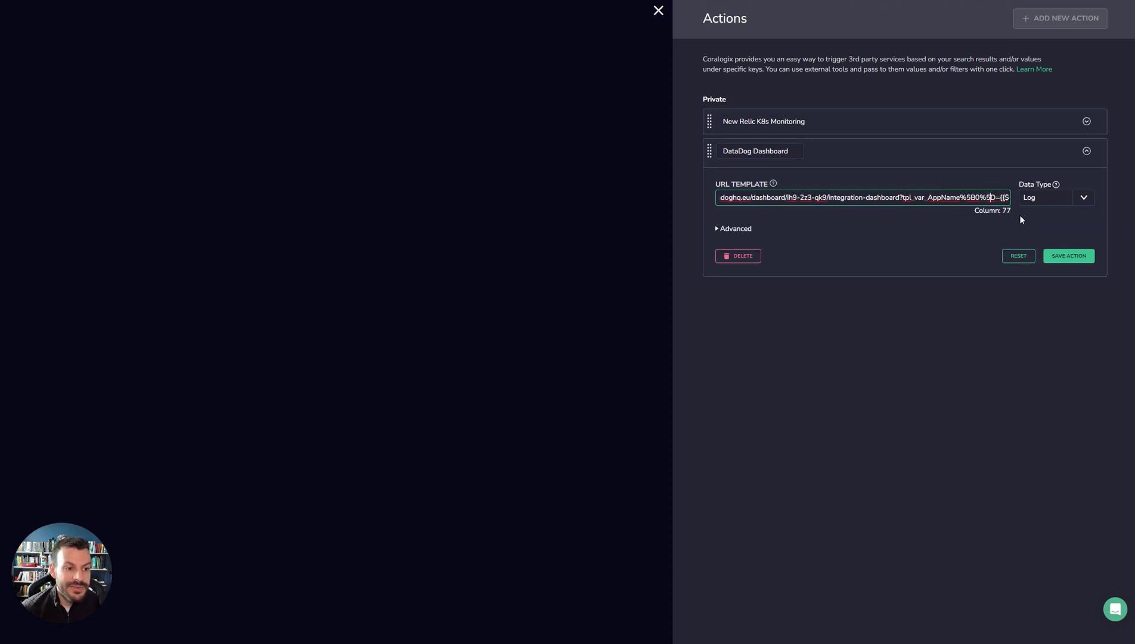
pyautogui.press('Right')
pyautogui.press('Right')
pyautogui.press('Right')
pyautogui.press('Right')
pyautogui.press('Right')
pyautogui.press('Right')
pyautogui.press('Right')
pyautogui.press('Right')
pyautogui.press('Right')
pyautogui.press('Right')
pyautogui.press('Right')
pyautogui.press('Right')
pyautogui.press('Right')
pyautogui.press('Right')
pyautogui.press('Right')
pyautogui.press('Right')
pyautogui.press('Right')
pyautogui.press('Right')
pyautogui.press('Right')
pyautogui.press('Right')
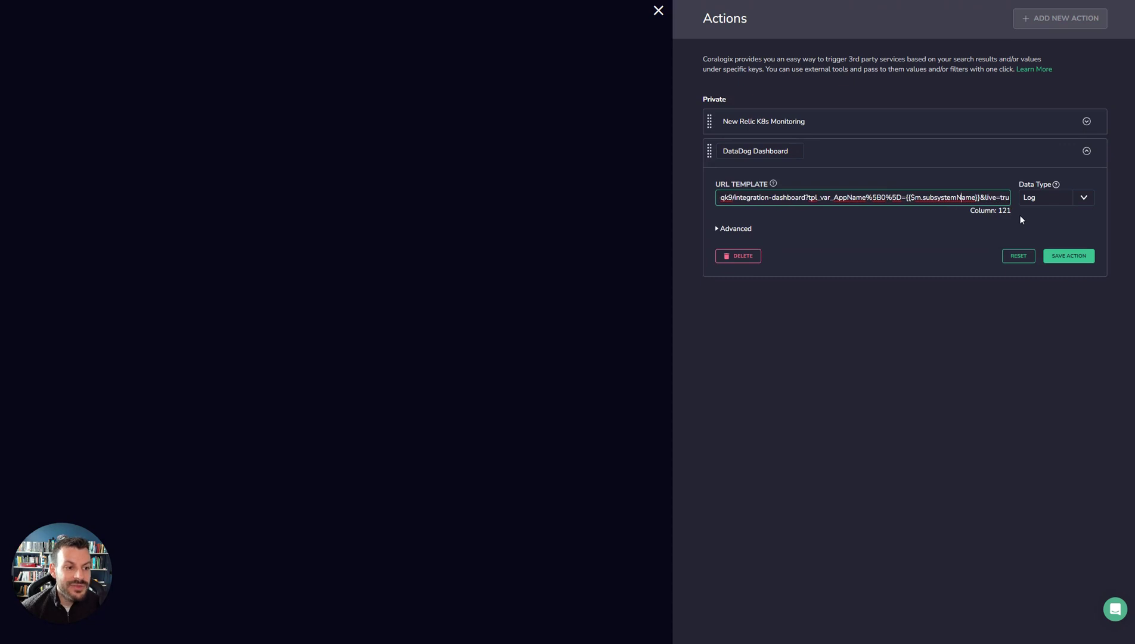
pyautogui.press('Left')
pyautogui.press('Left')
pyautogui.press('Left')
pyautogui.press('Left')
pyautogui.press('Left')
pyautogui.press('Left')
pyautogui.press('Left')
pyautogui.press('Left')
pyautogui.press('Left')
pyautogui.press('Left')
pyautogui.press('Left')
pyautogui.press('Left')
pyautogui.press('Left')
pyautogui.press('Left')
pyautogui.press('Left')
pyautogui.press('Left')
pyautogui.press('Left')
# Delete the variable placeholder after tpl_var_AppName%5B0%5D= in the URL template and start a new {{ placeholder.
pyautogui.press('Right')
pyautogui.press('Right')
pyautogui.press('Right')
pyautogui.press('Right')
pyautogui.press('Right')
pyautogui.press('Right')
pyautogui.press('Right')
pyautogui.press('Right')
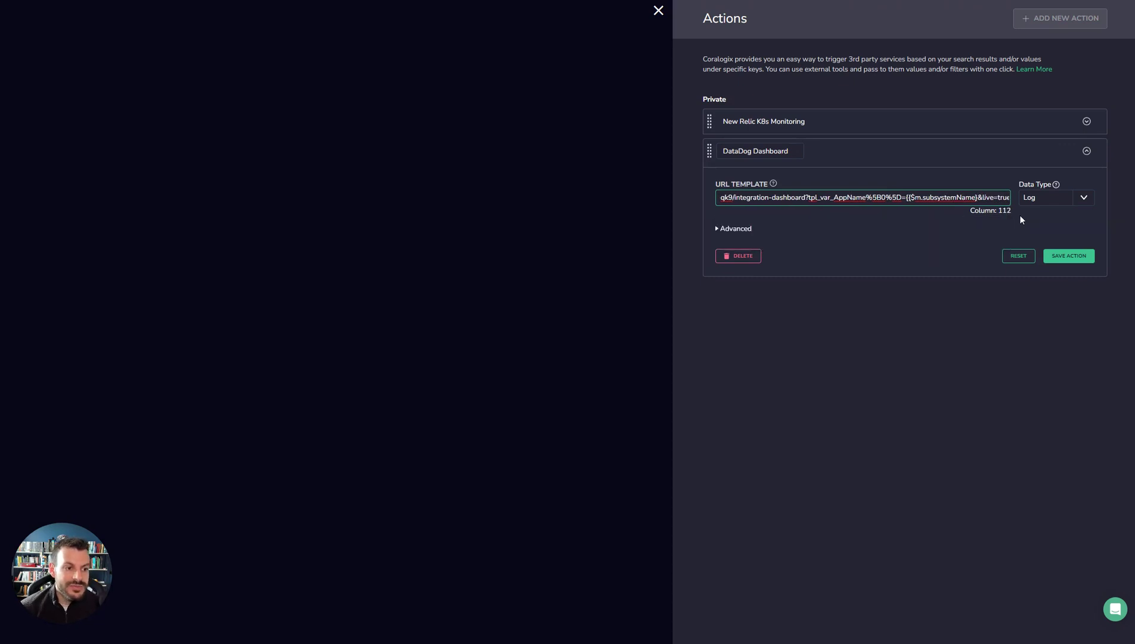
pyautogui.press('BackSpace')
pyautogui.press('BackSpace')
pyautogui.press('BackSpace')
pyautogui.press('BackSpace')
pyautogui.press('BackSpace')
pyautogui.press('BackSpace')
pyautogui.press('BackSpace')
pyautogui.press('BackSpace')
pyautogui.press('BackSpace')
pyautogui.press('BackSpace')
pyautogui.press('BackSpace')
pyautogui.press('BackSpace')
pyautogui.press('BackSpace')
pyautogui.press('BackSpace')
pyautogui.press('BackSpace')
pyautogui.press('BackSpace')
pyautogui.press('BackSpace')
pyautogui.press('BackSpace')
pyautogui.press('BackSpace')
pyautogui.press('BackSpace')
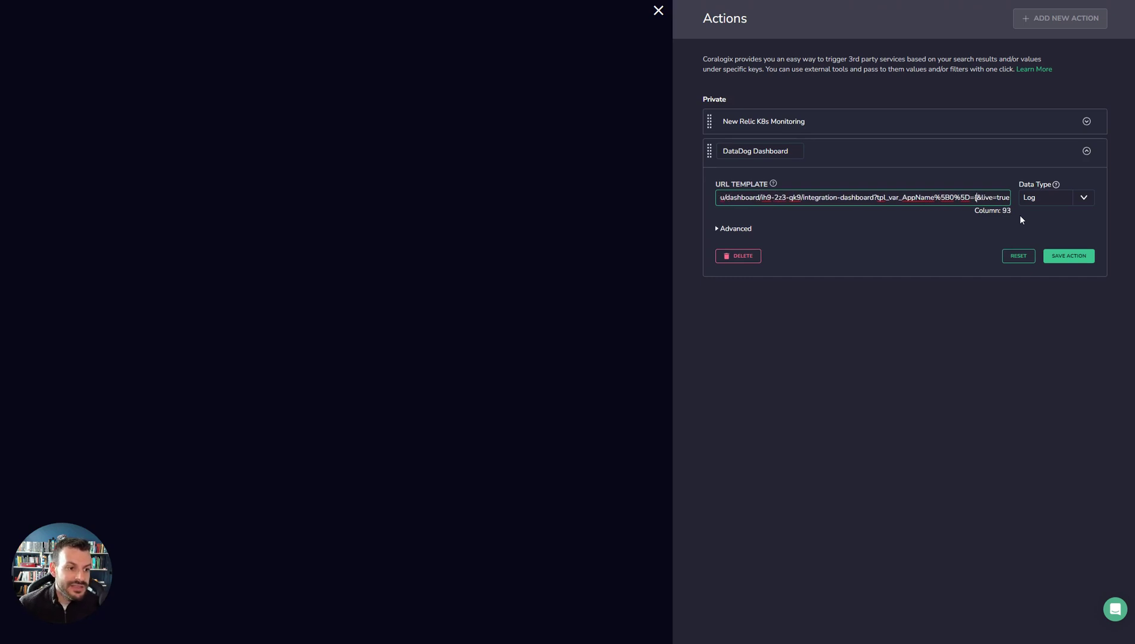
pyautogui.write('{{')
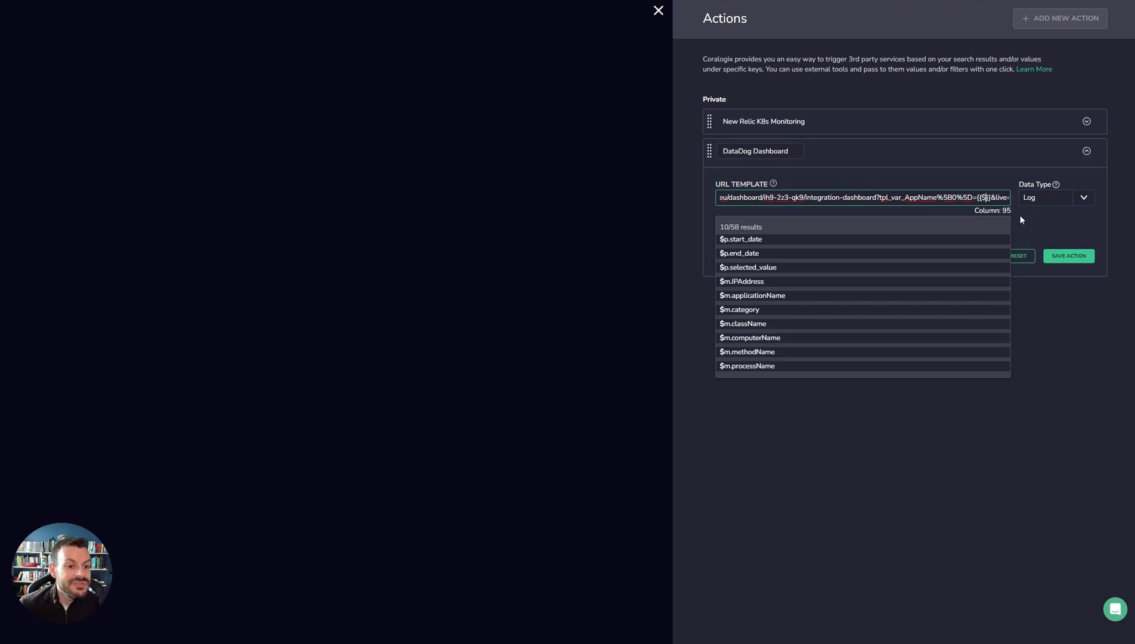
# Try the $d and $m.su prefixes in the placeholder to bring up matching log data and metadata fields.
pyautogui.write('$d')
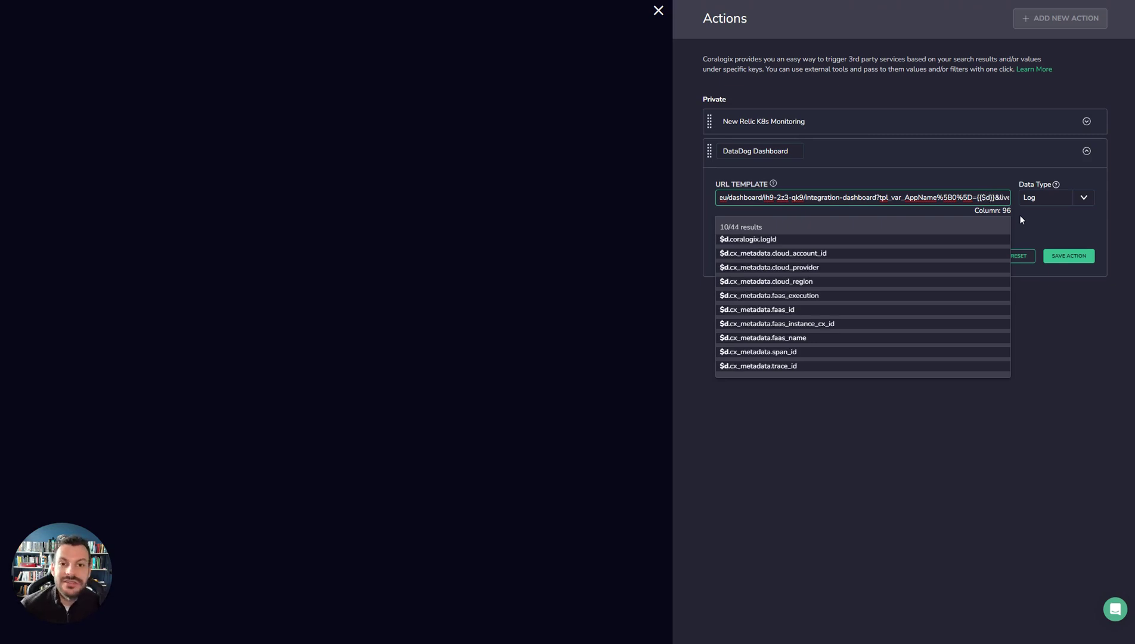
pyautogui.press('BackSpace')
pyautogui.write('m.')
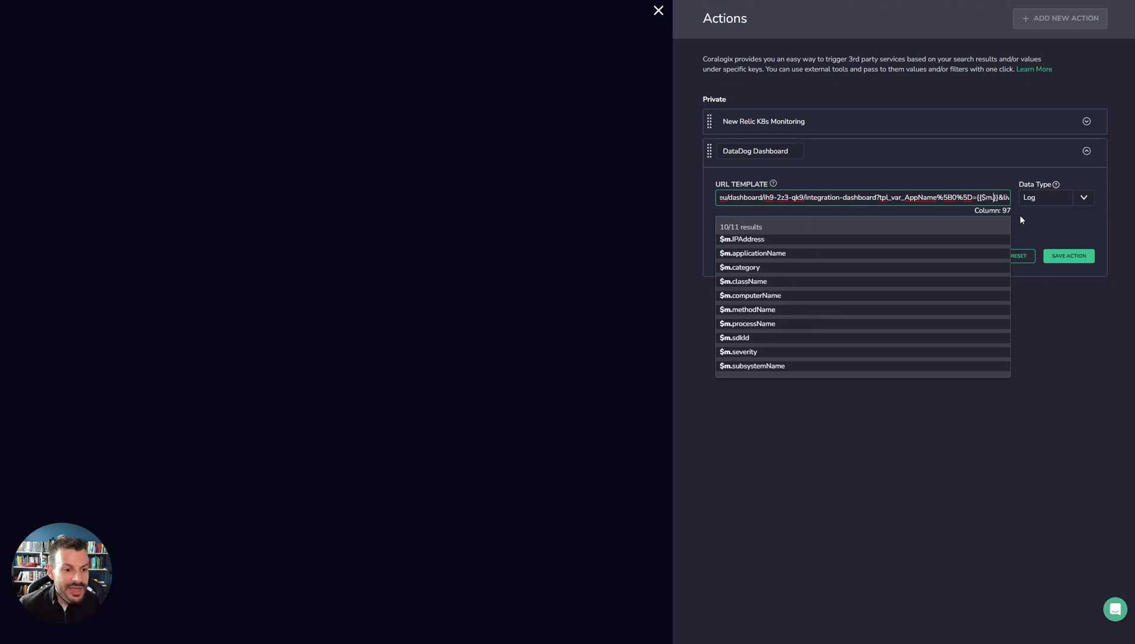
pyautogui.write('su')
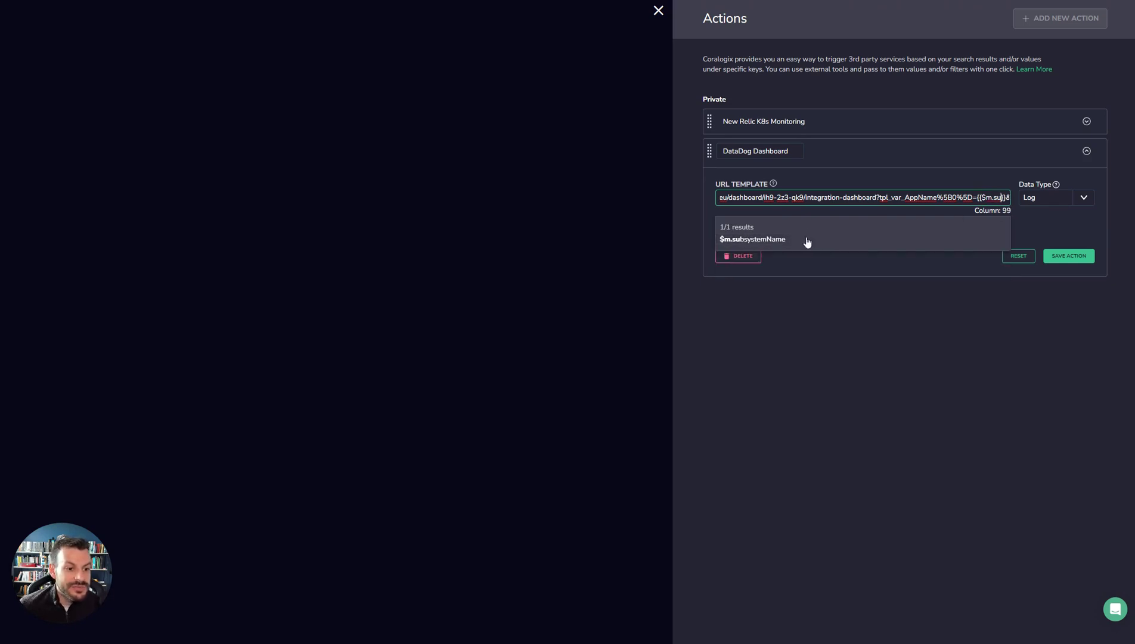
pyautogui.press('BackSpace')
pyautogui.press('BackSpace')
pyautogui.press('BackSpace')
pyautogui.press('BackSpace')
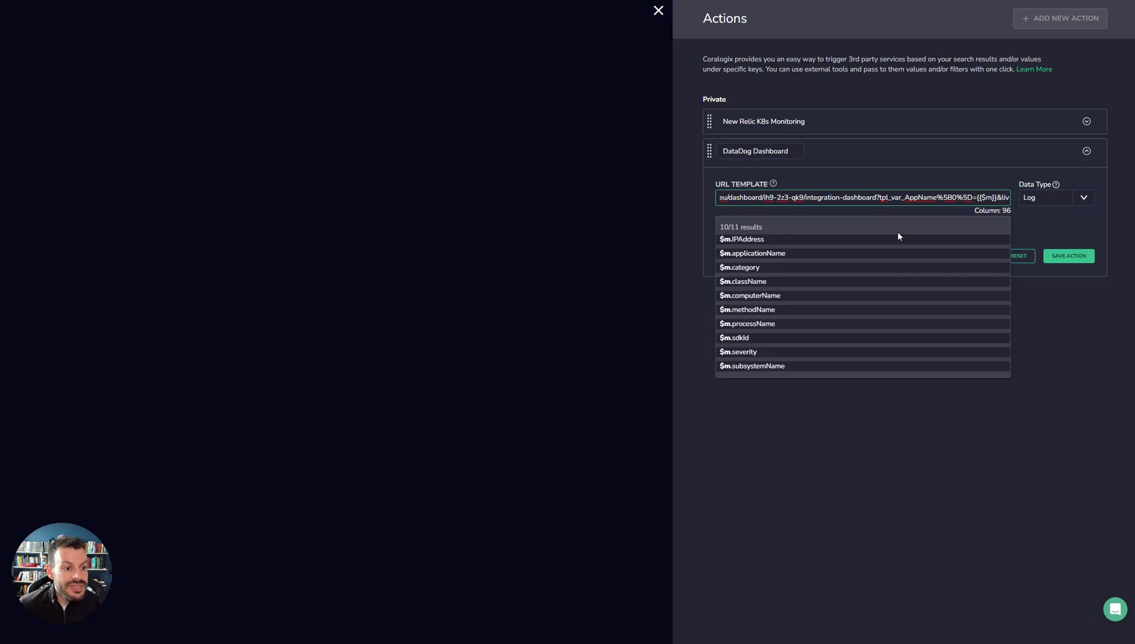
# Try $d.resou in the placeholder to list the log's resource attributes, and clear it back to the dollar sign.
pyautogui.write('d')
pyautogui.write('.re')
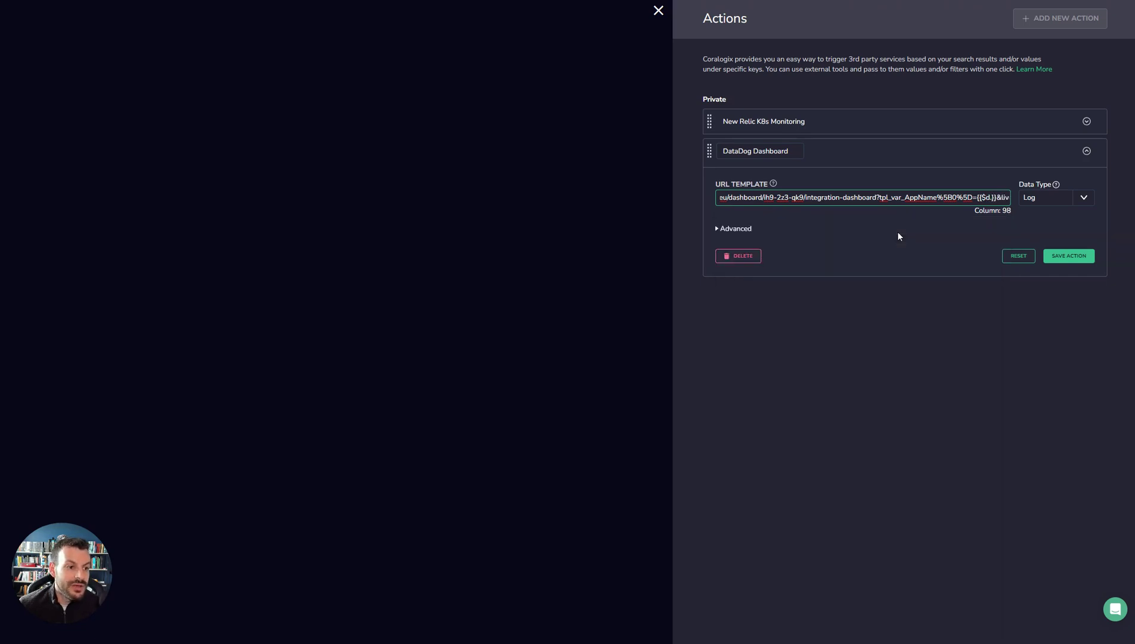
pyautogui.write('sou')
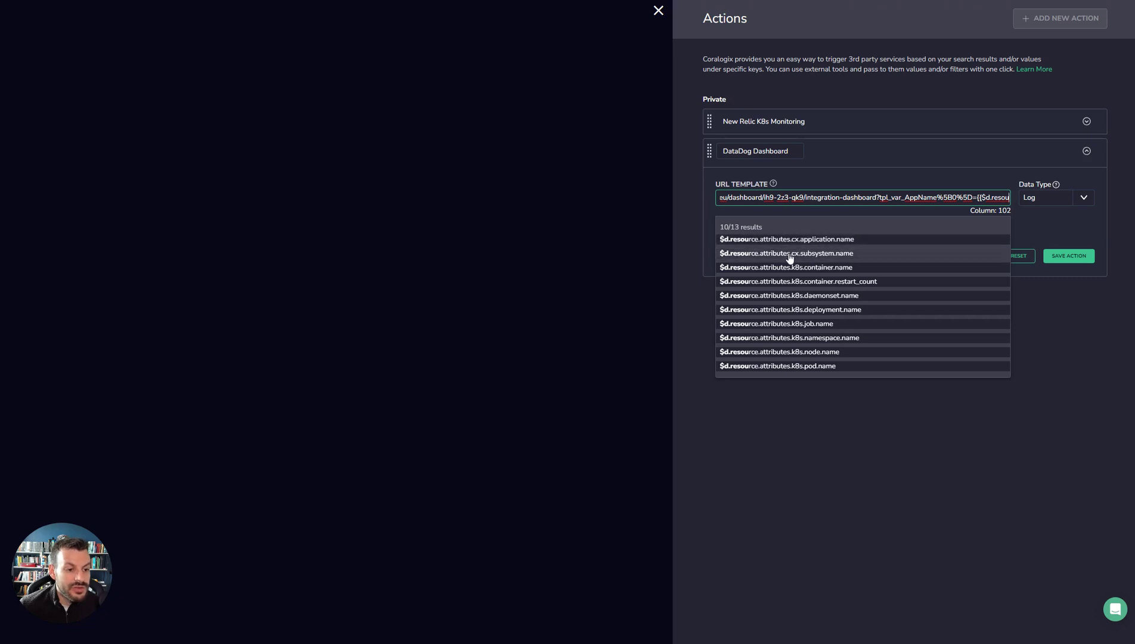
pyautogui.press('BackSpace')
pyautogui.press('BackSpace')
pyautogui.press('BackSpace')
pyautogui.press('BackSpace')
pyautogui.press('BackSpace')
pyautogui.press('BackSpace')
pyautogui.press('BackSpace')
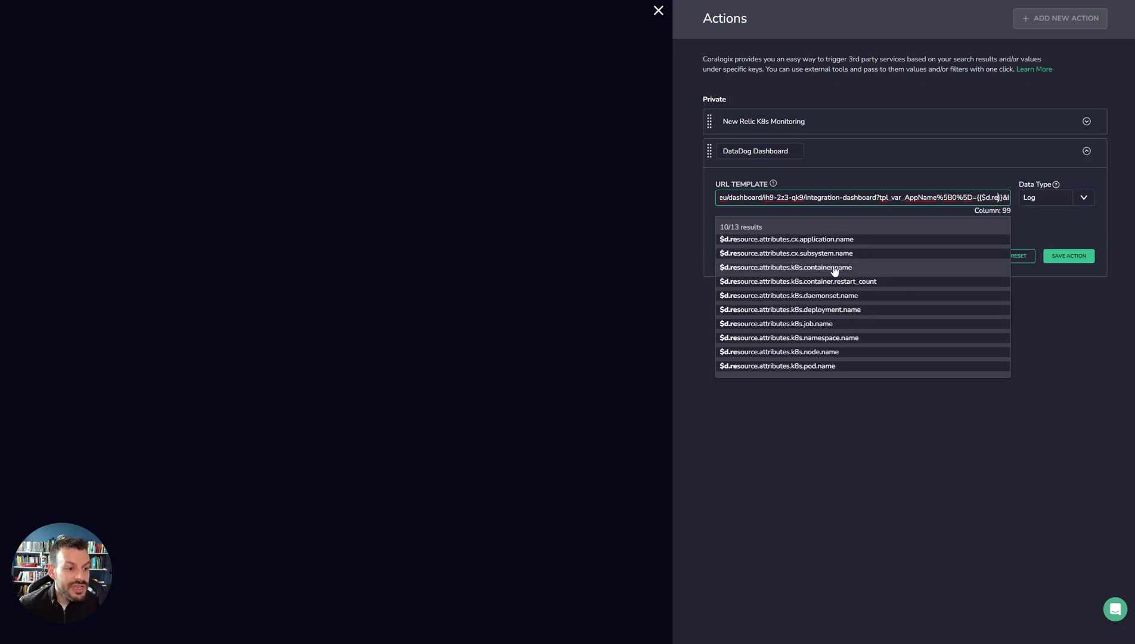
# Set the placeholder variable to $m.subsystemName and save the DataDog Dashboard action.
pyautogui.write('m')
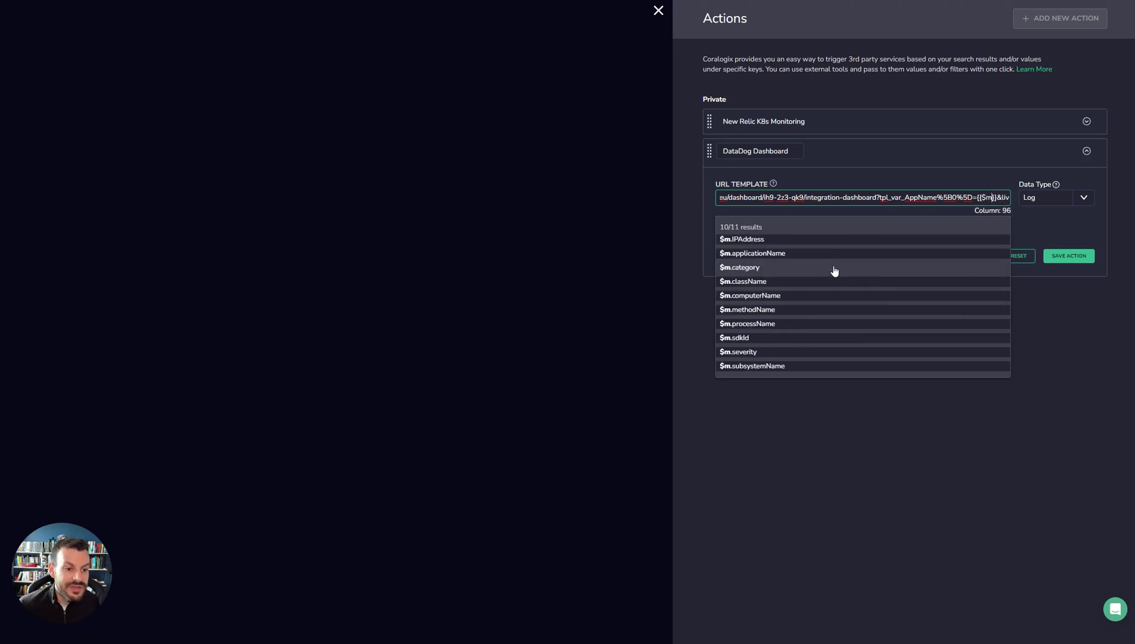
pyautogui.write('.sub')
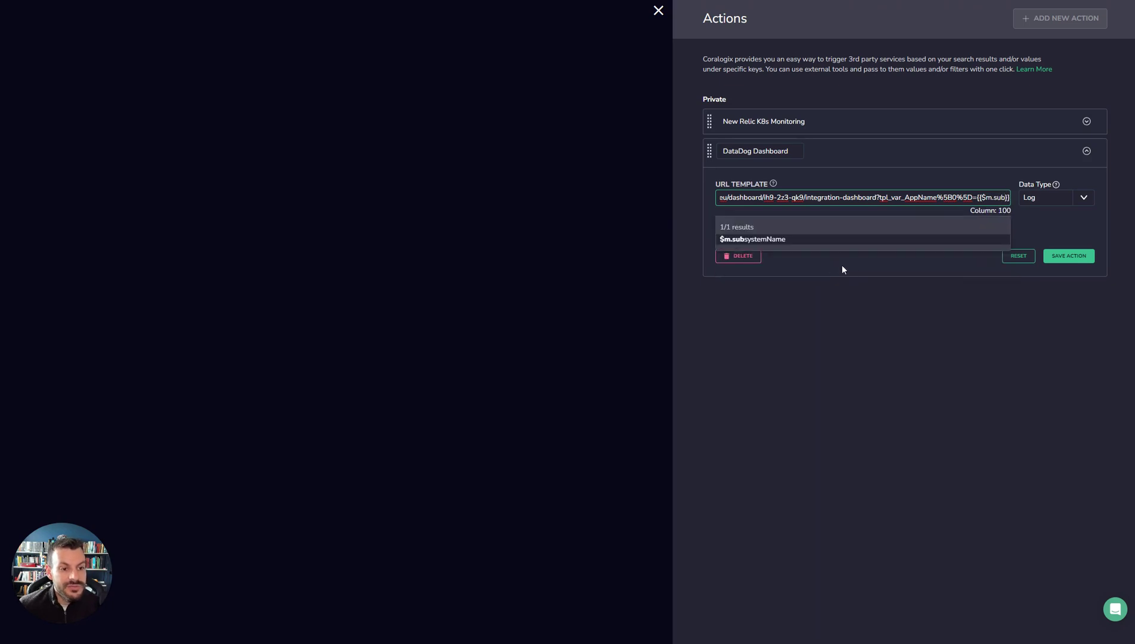
pyautogui.click(854, 240)
pyautogui.click(1060, 260)
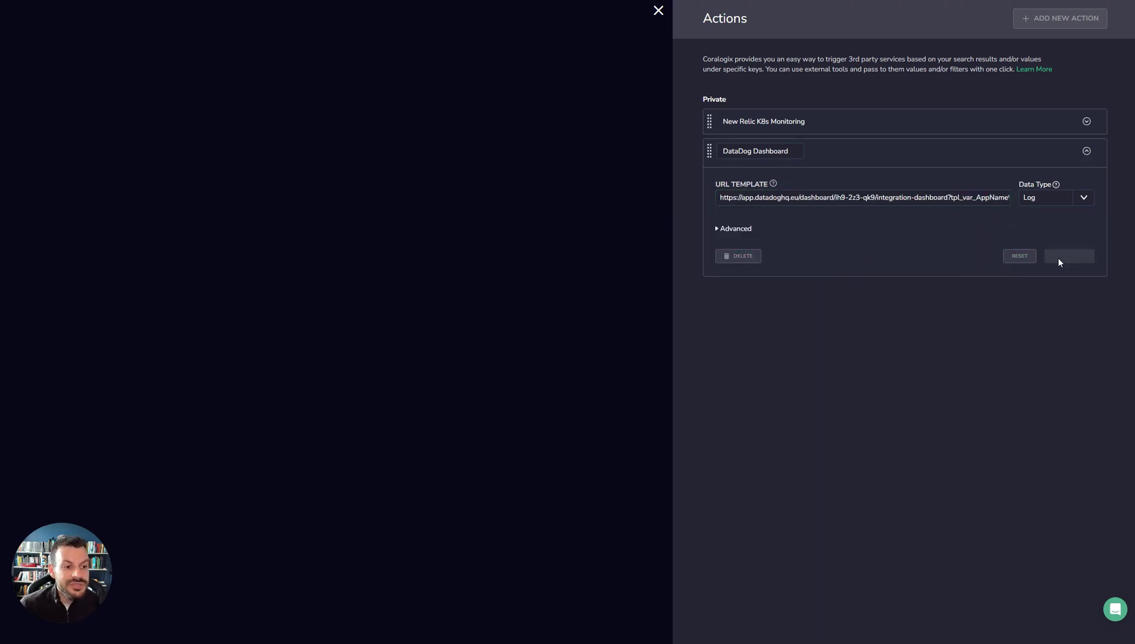